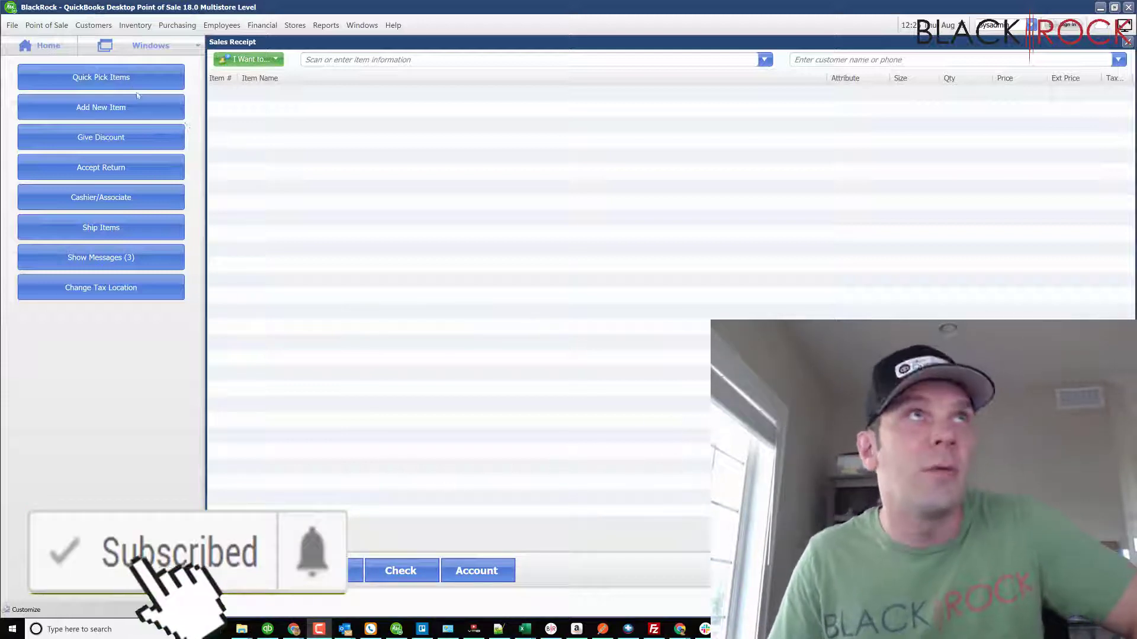
Show the Customers page of Company Preferences listing Facebook, Youtube, Etsy and Amazon types
{"action": "left_click", "coordinate": [12, 27]}
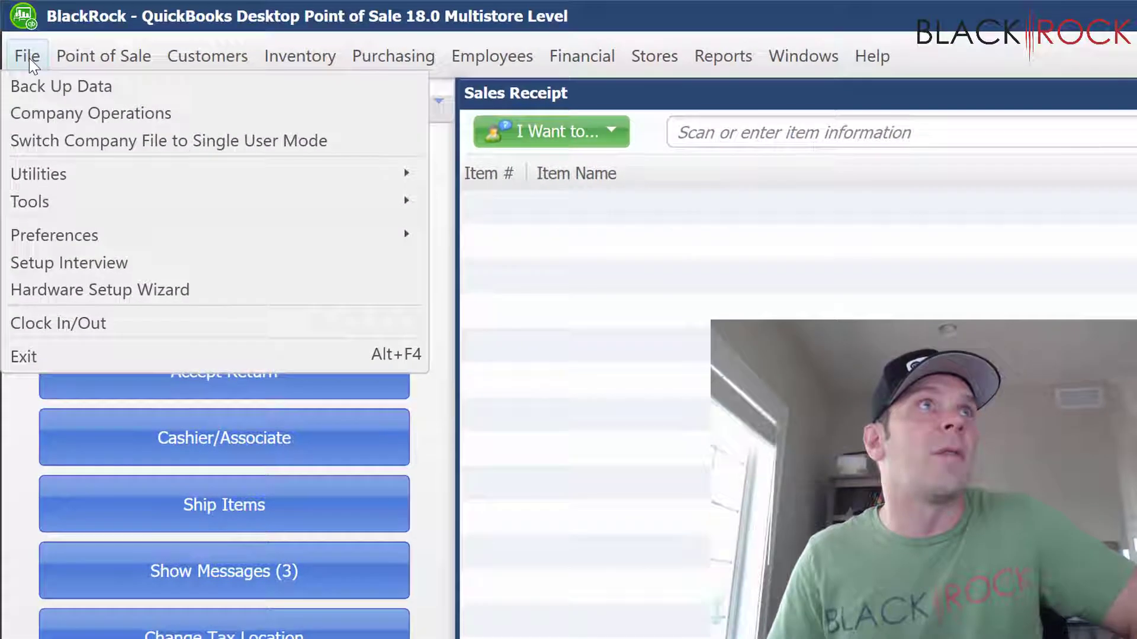
{"action": "mouse_move", "coordinate": [55, 236]}
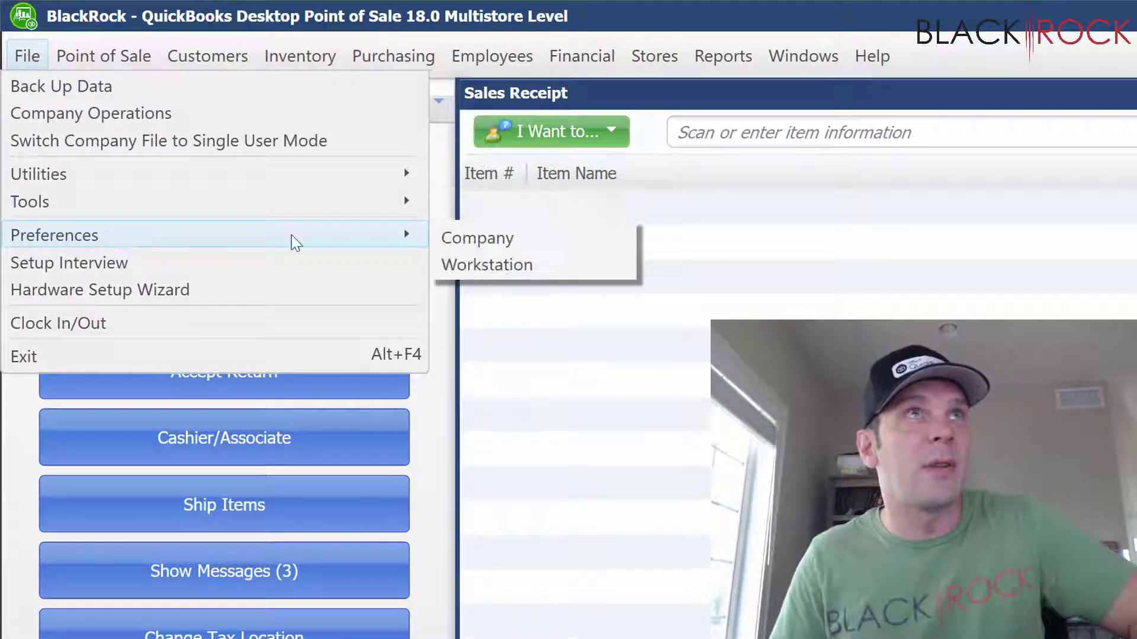
{"action": "left_click", "coordinate": [477, 238]}
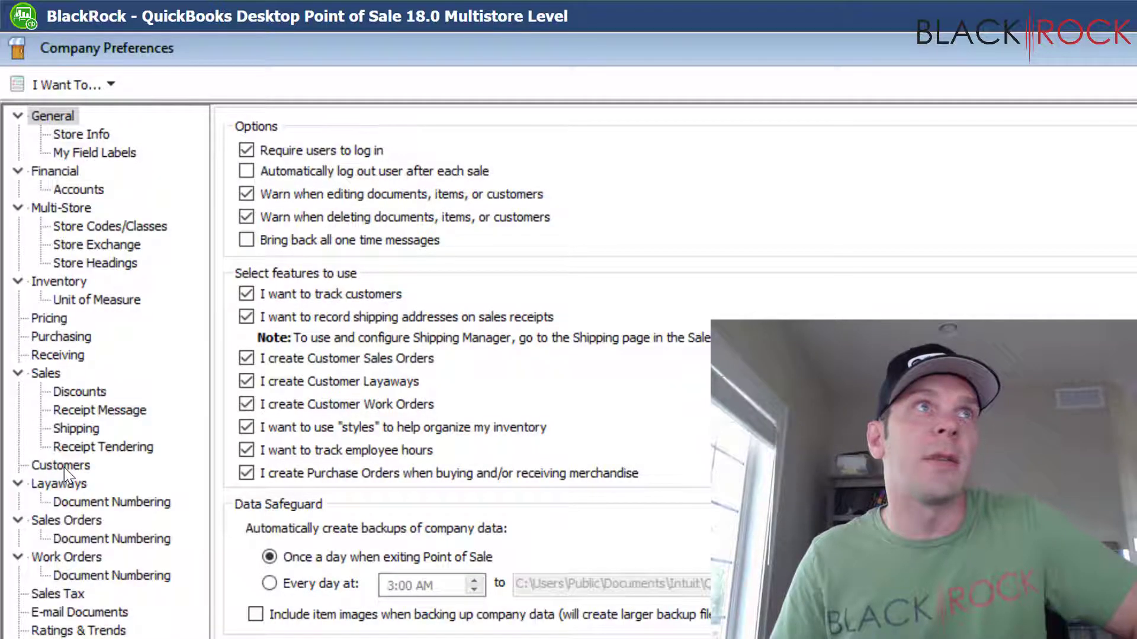
{"action": "left_click", "coordinate": [64, 466]}
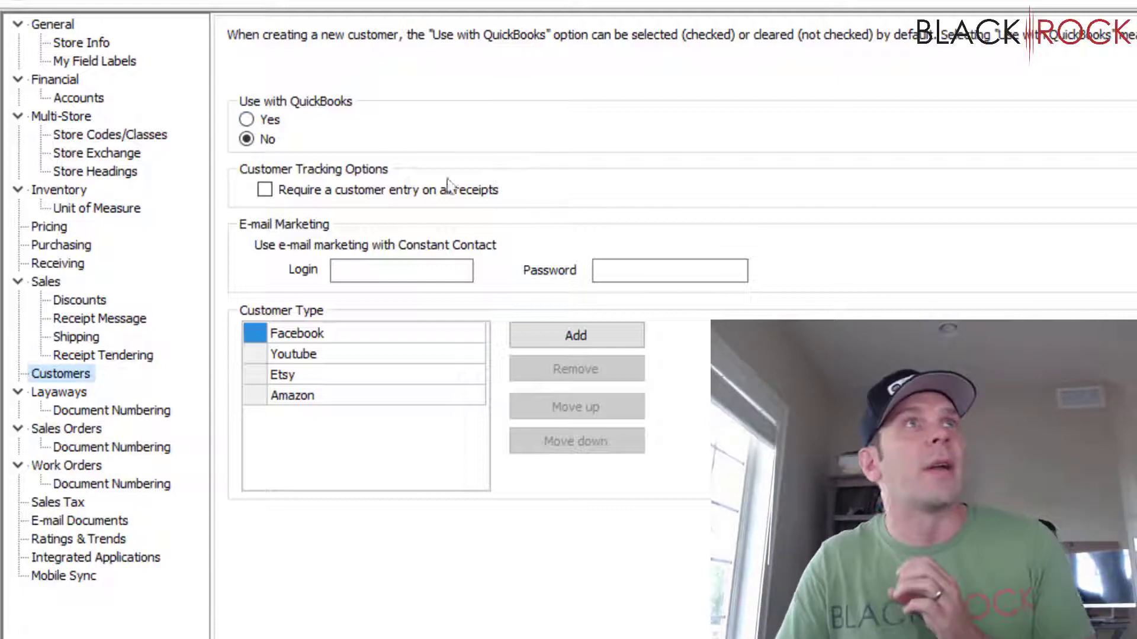
{"action": "left_click", "coordinate": [266, 191]}
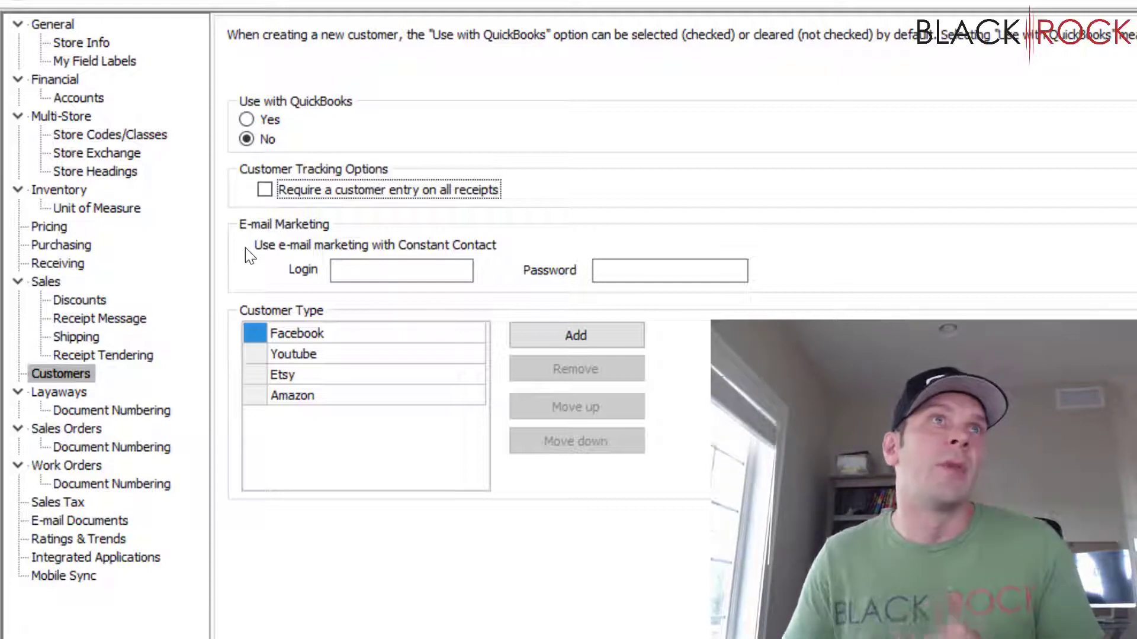
{"action": "left_click", "coordinate": [352, 275]}
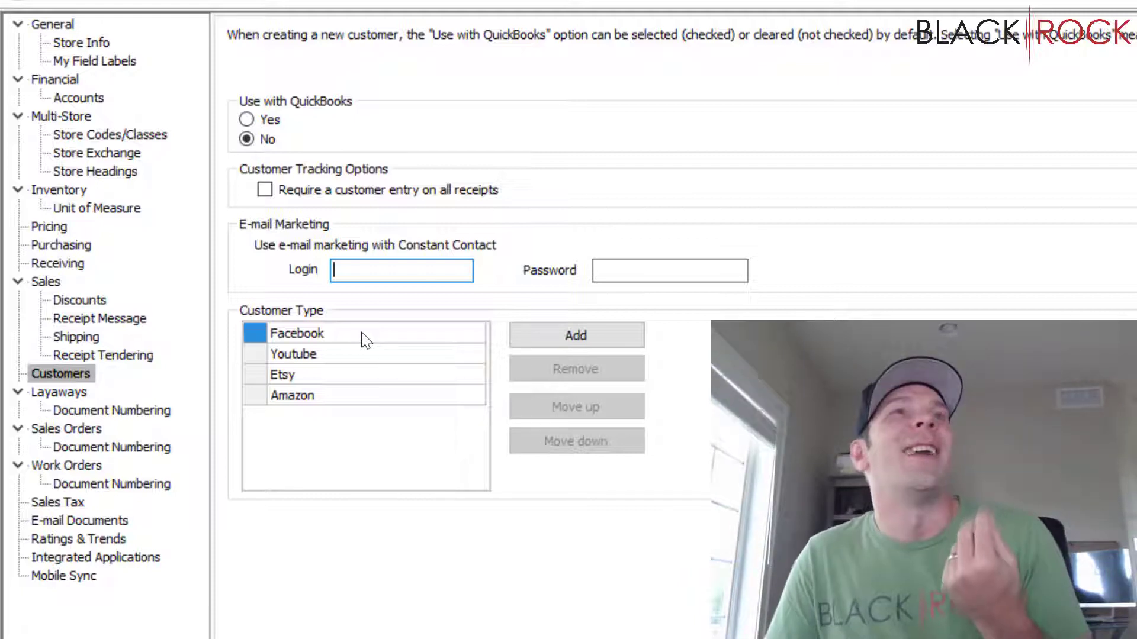
Select the Etsy customer type, then leave Company Preferences for the Navigator
{"action": "left_click", "coordinate": [360, 372]}
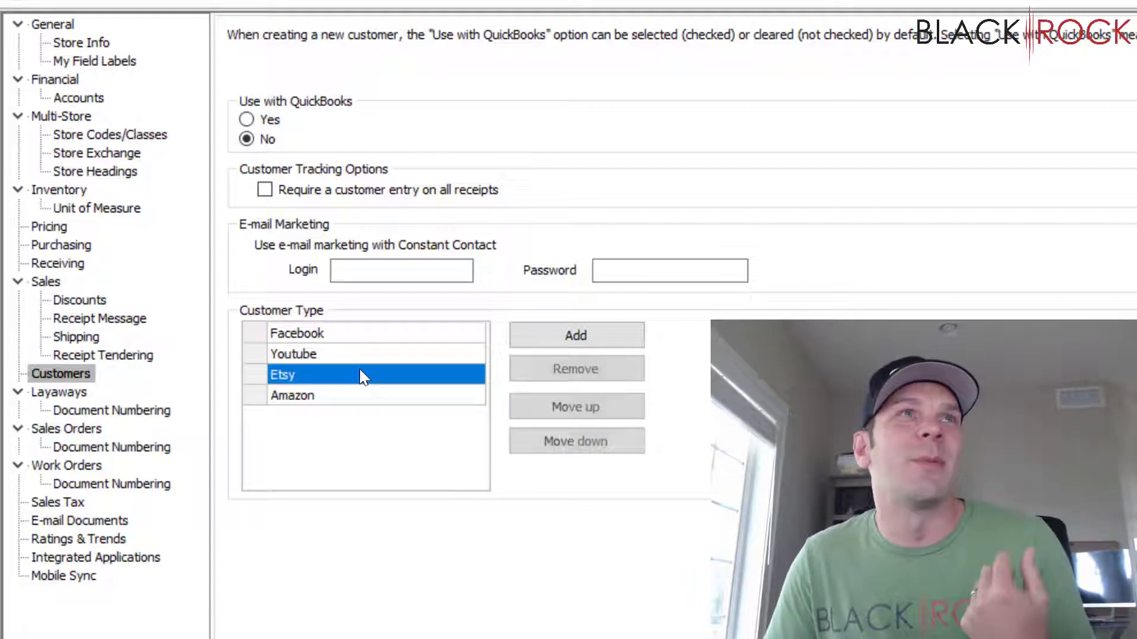
{"action": "left_click", "coordinate": [367, 400]}
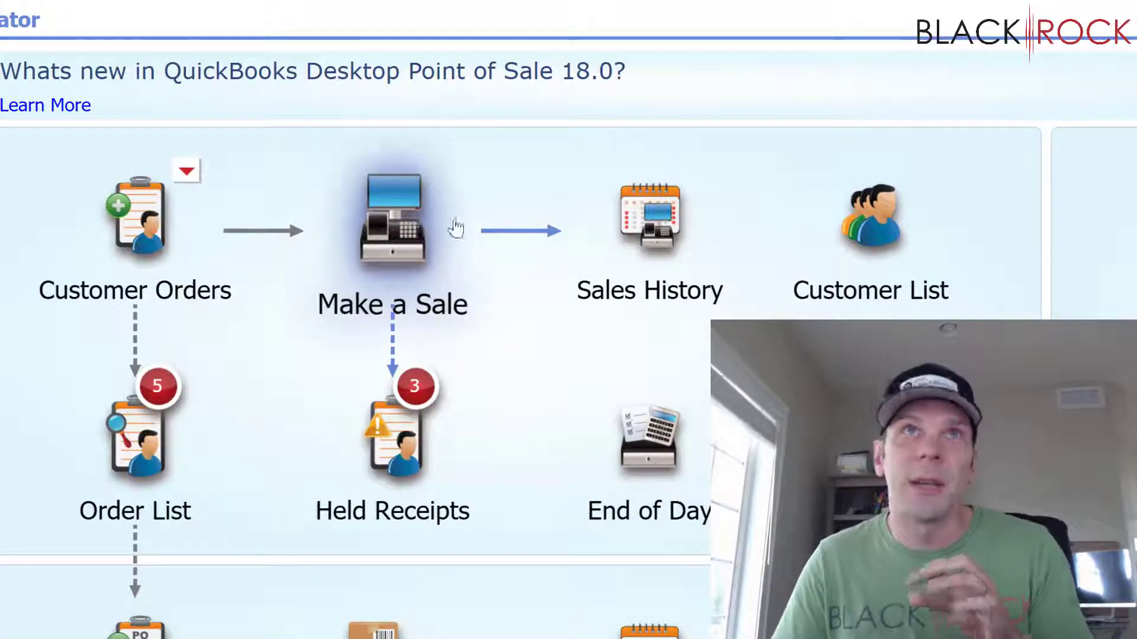
From a new sale, add customer John Smith with customer type Etsy and save
{"action": "left_click", "coordinate": [404, 244]}
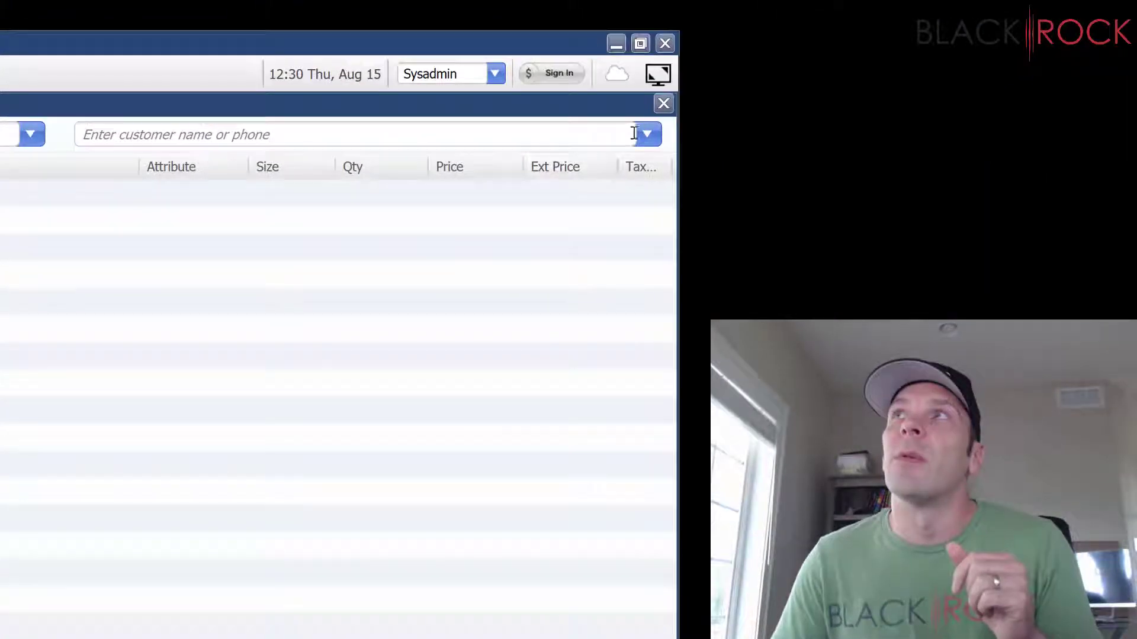
{"action": "left_click", "coordinate": [646, 136]}
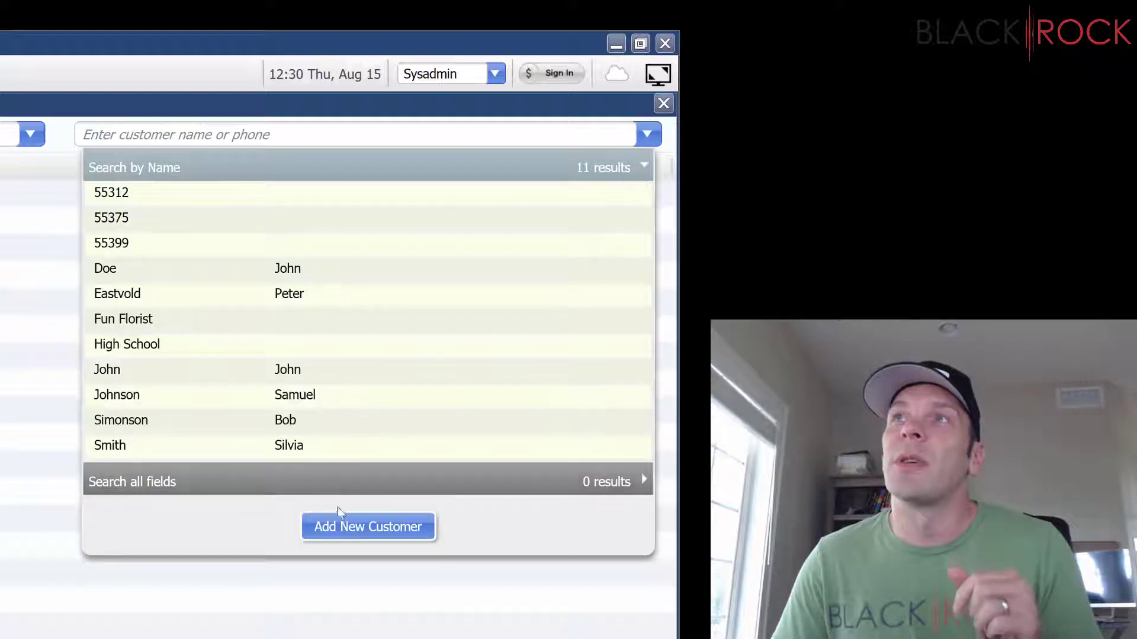
{"action": "left_click", "coordinate": [339, 528]}
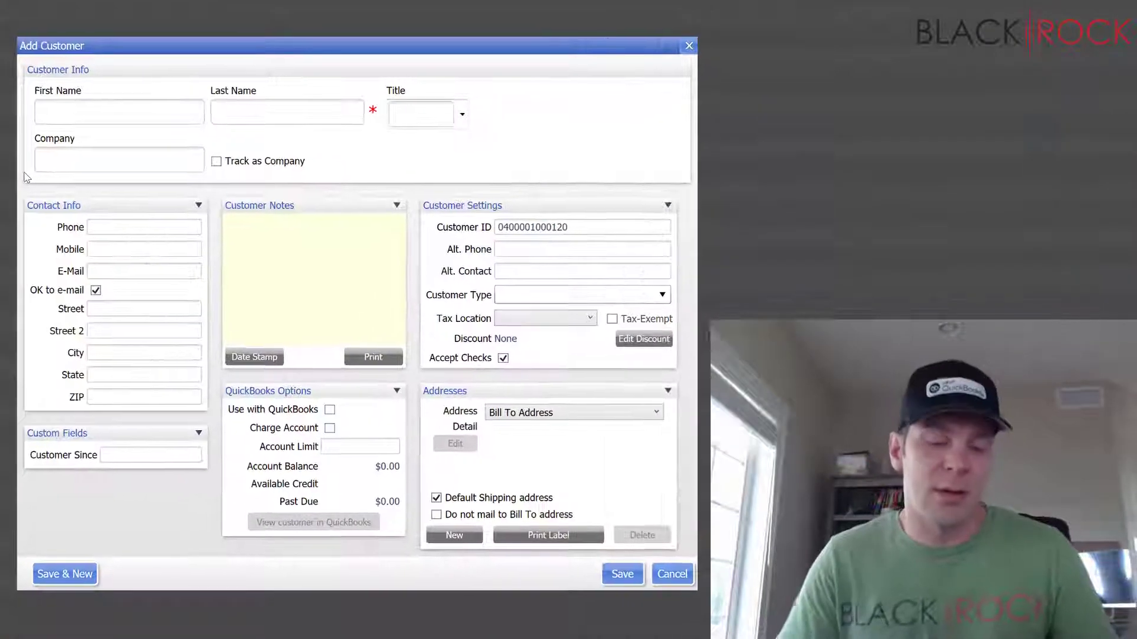
{"action": "type", "text": "John"}
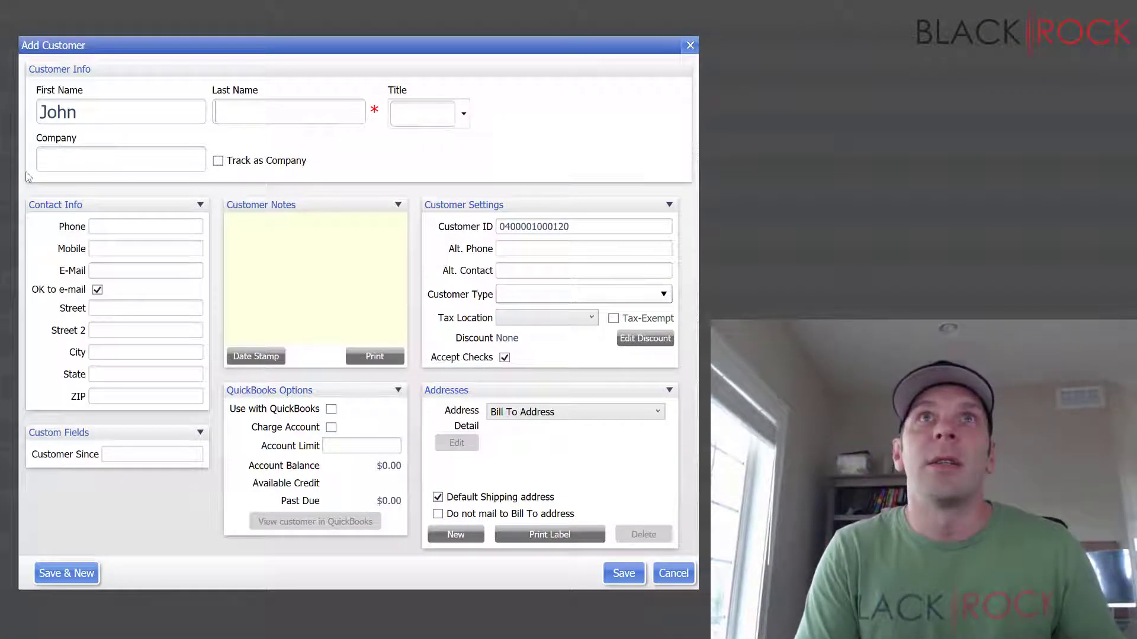
{"action": "key", "text": "Tab"}
{"action": "type", "text": "Smit"}
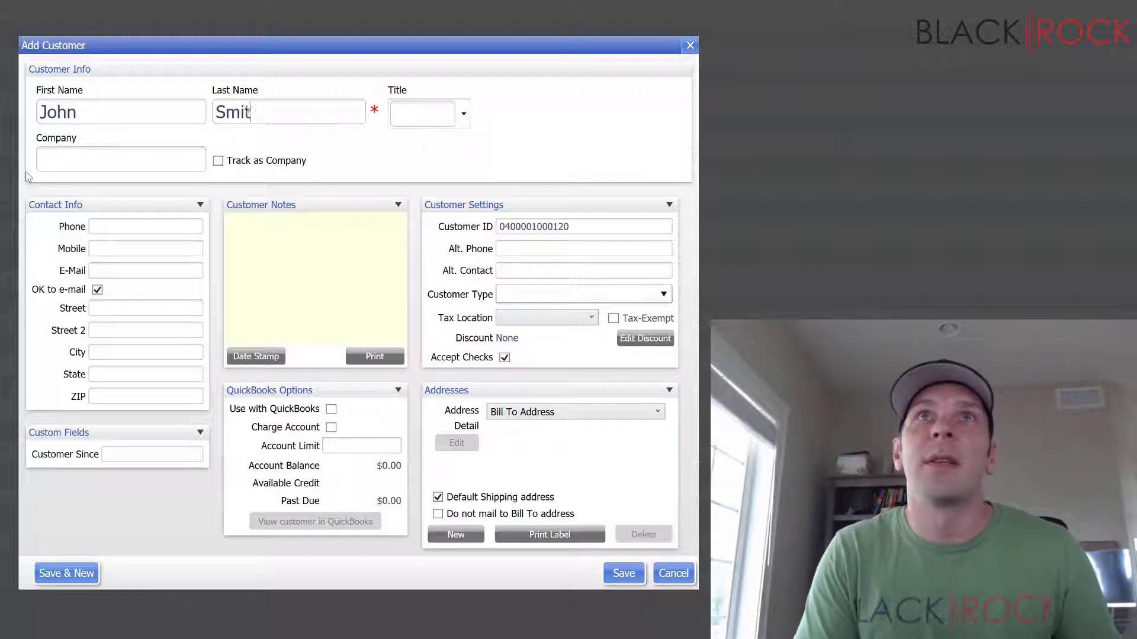
{"action": "type", "text": "h"}
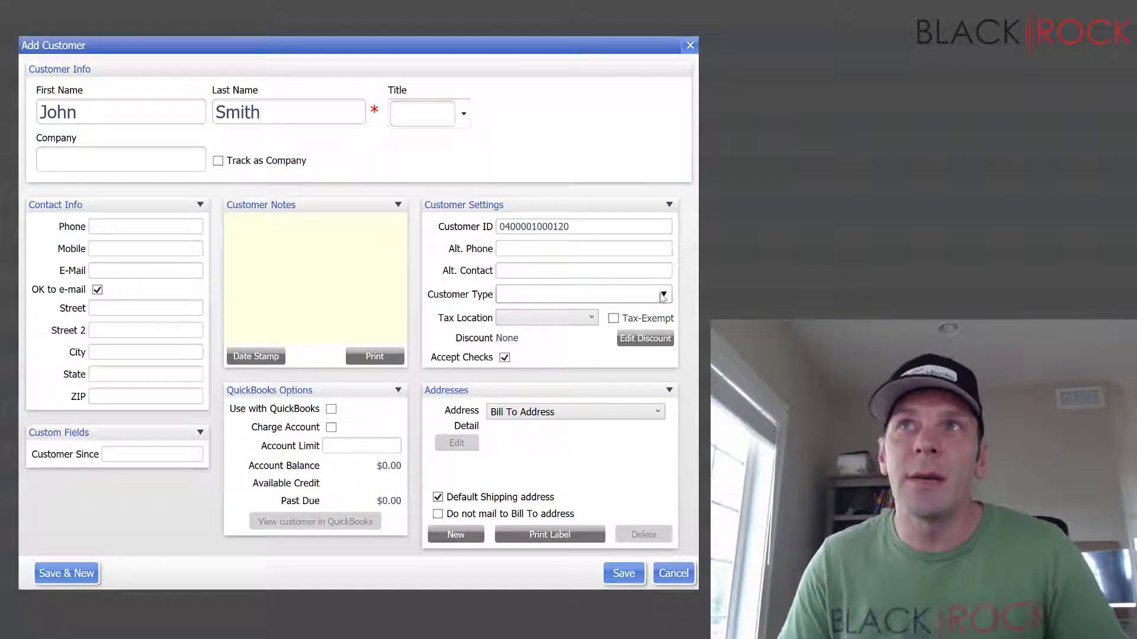
{"action": "left_click", "coordinate": [663, 297]}
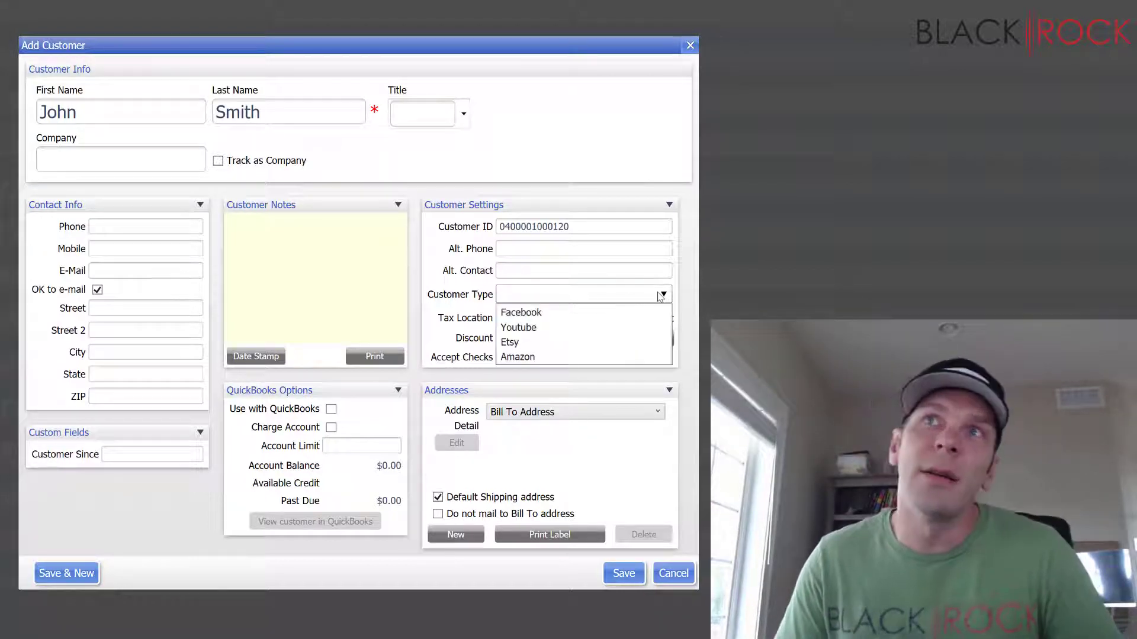
{"action": "left_click", "coordinate": [628, 345]}
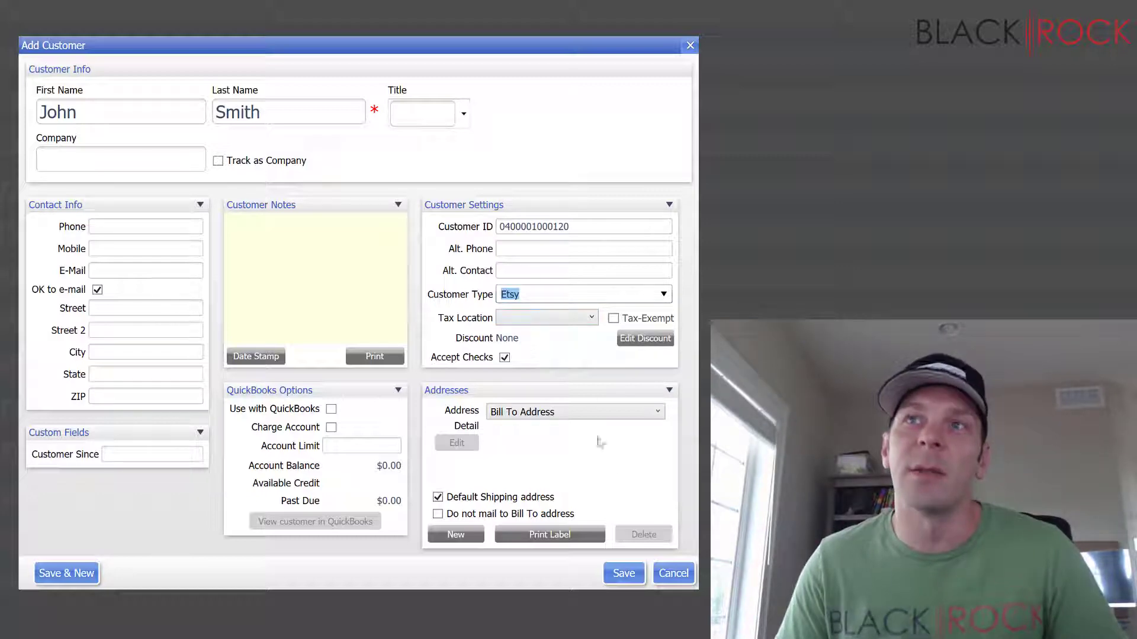
{"action": "left_click", "coordinate": [617, 574]}
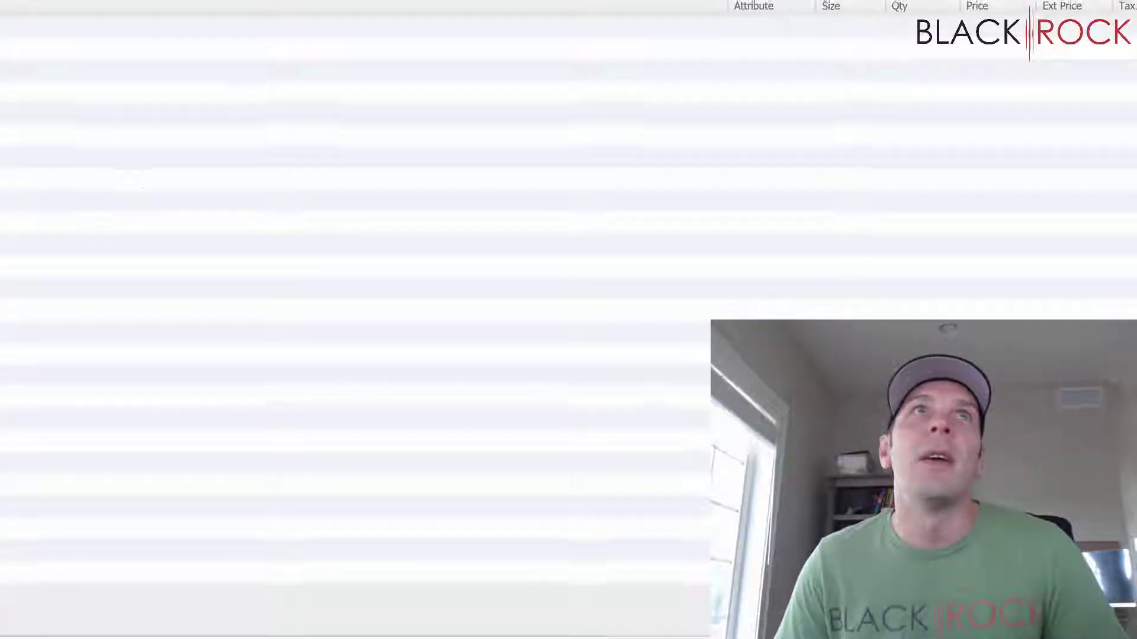